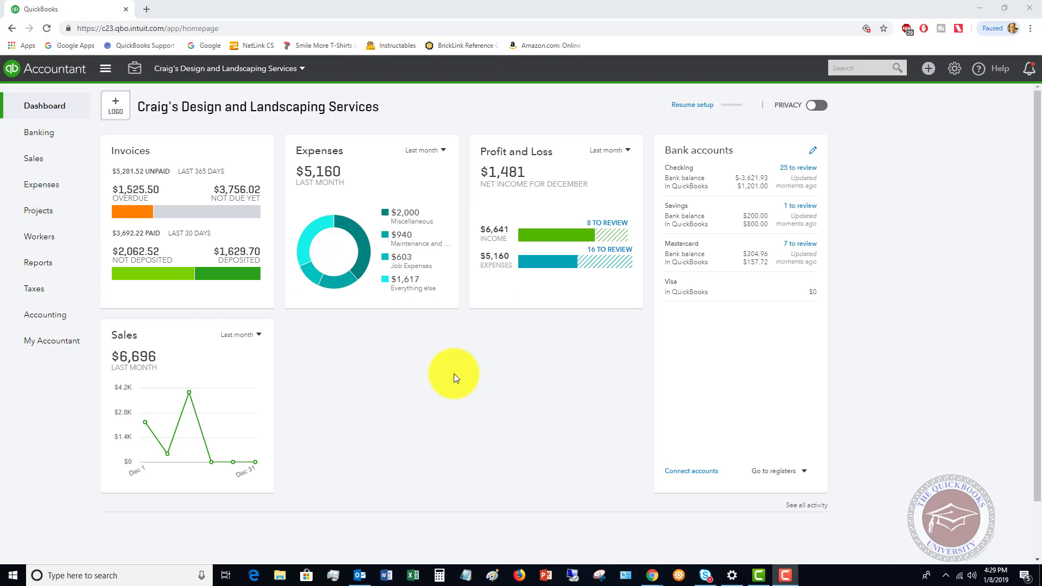
# - Keep sales tax charging on with California as the default rate and save the settings
pyautogui.click(39, 291)
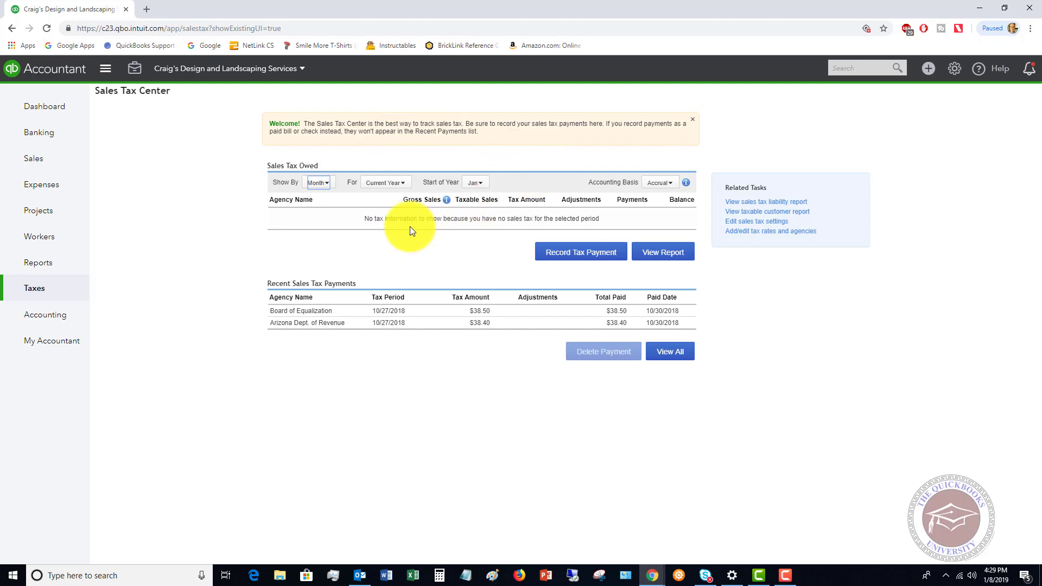
pyautogui.click(741, 225)
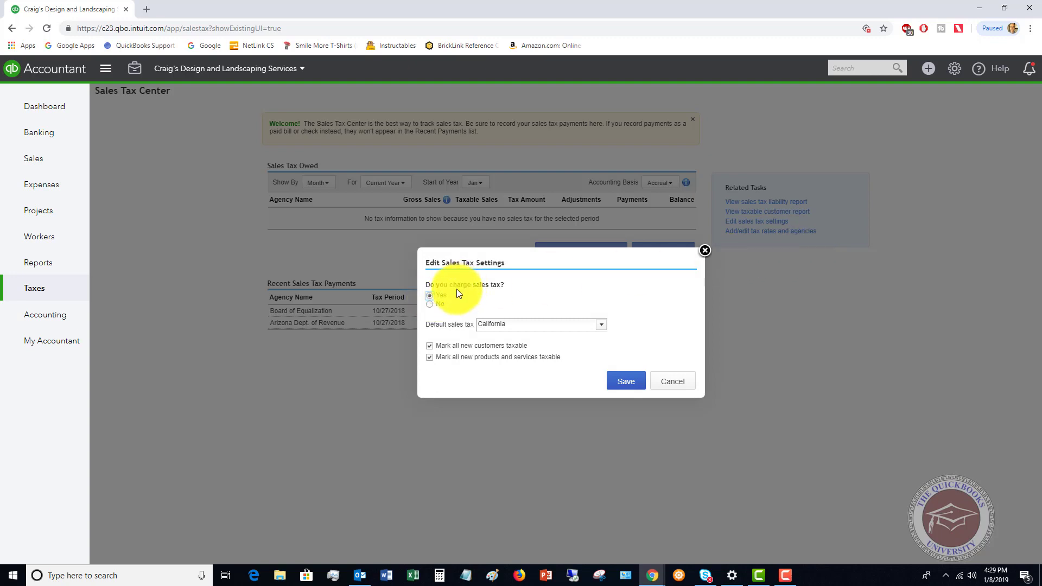
pyautogui.click(497, 325)
pyautogui.click(601, 325)
pyautogui.click(601, 329)
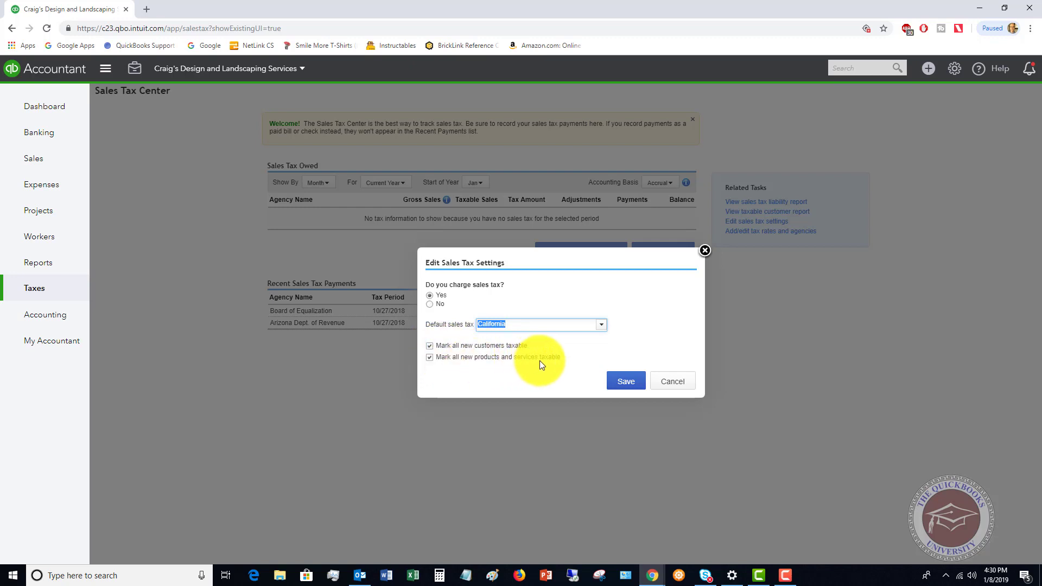
pyautogui.click(624, 380)
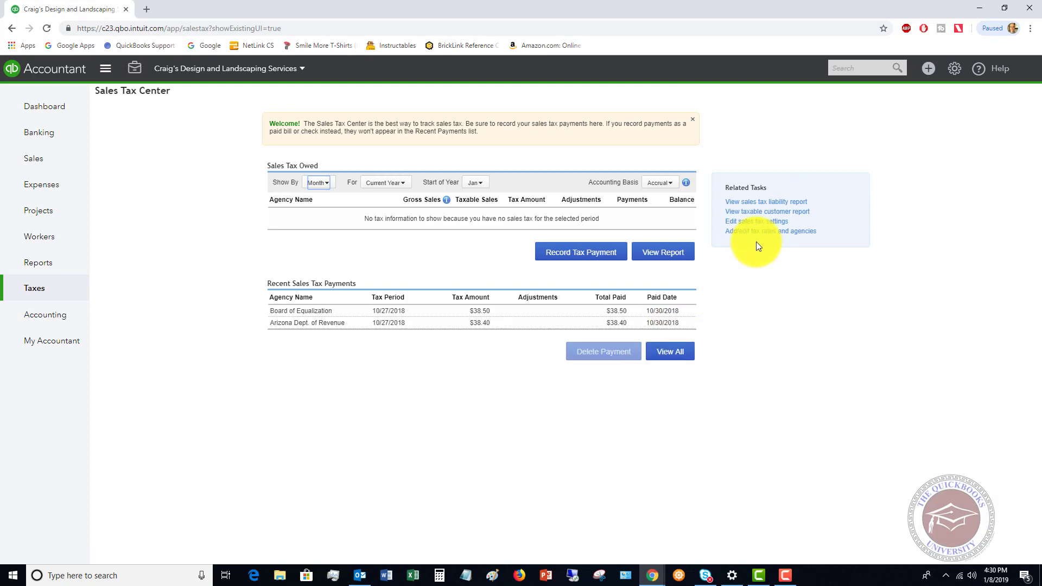
# - Create a 6% SC Sales Tax rate with SC Dept of Revenue as the agency
pyautogui.click(774, 232)
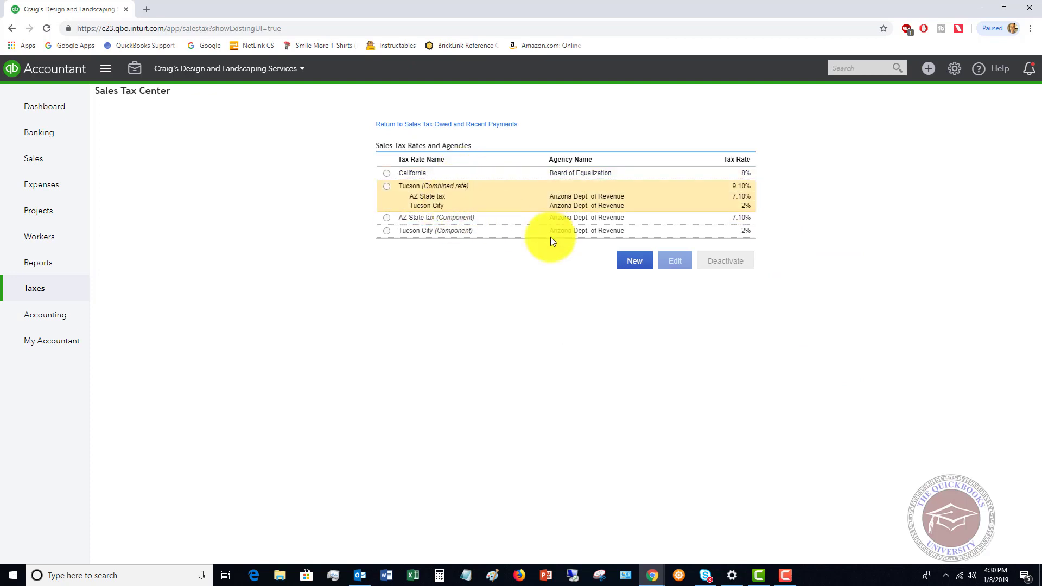
pyautogui.click(636, 265)
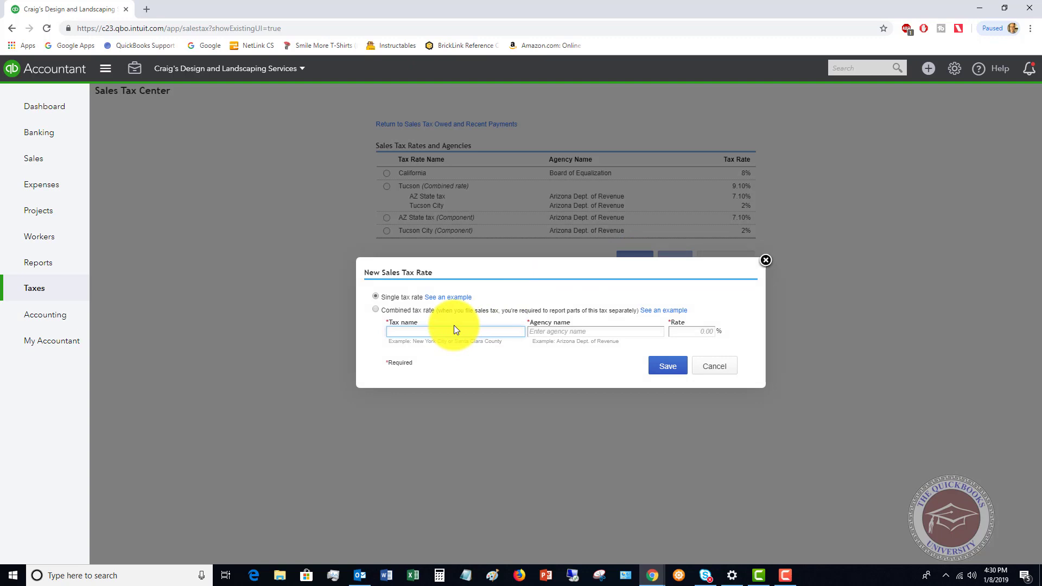
pyautogui.write('SC Sales Tax')
pyautogui.press('Tab')
pyautogui.write('SC D')
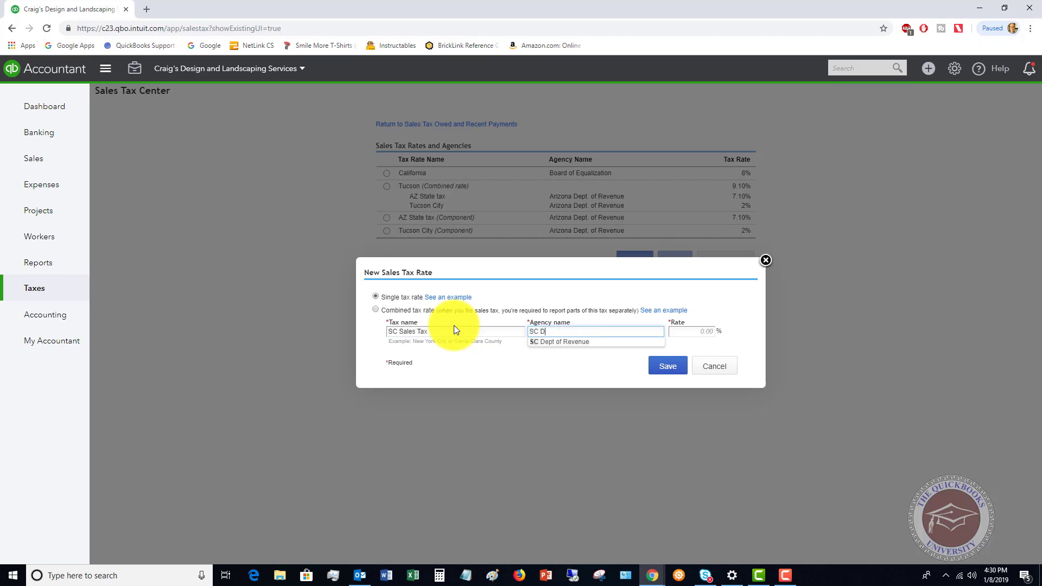
pyautogui.write('ept of')
pyautogui.click(582, 343)
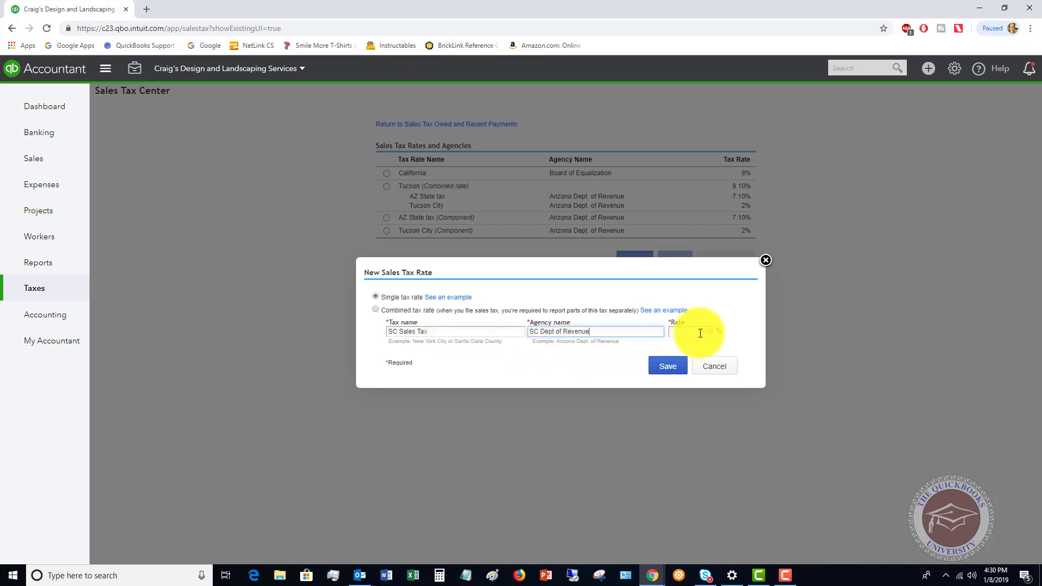
pyautogui.click(701, 332)
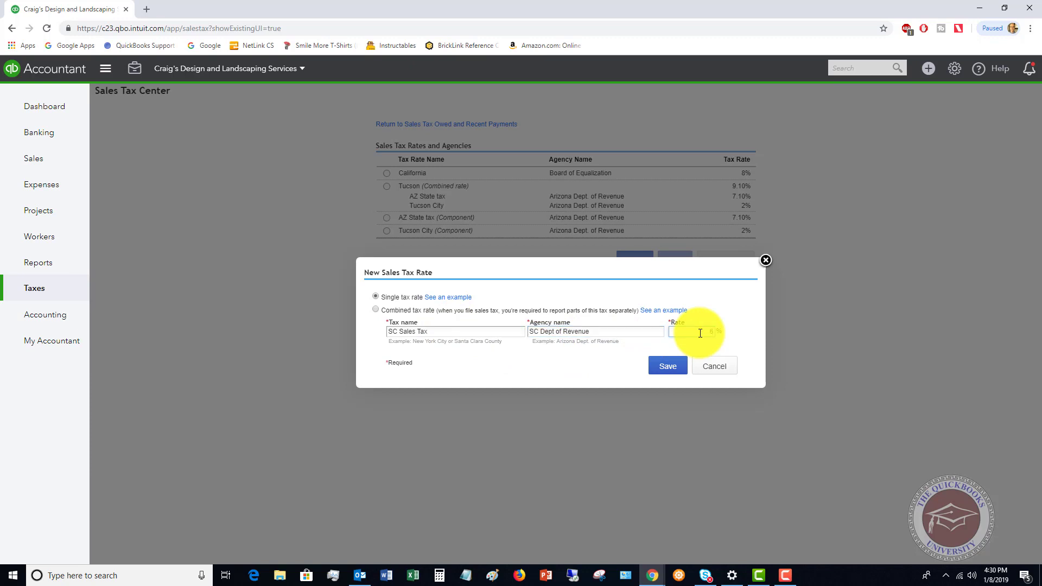
pyautogui.click(669, 366)
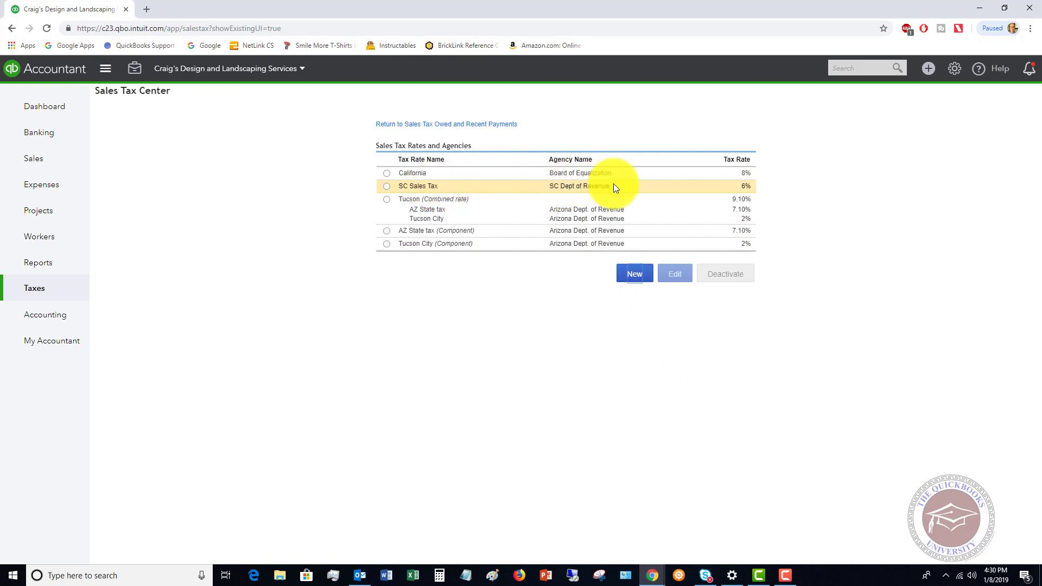
# - Go from the Sales Tax Center to the Products and Services list and review the items
pyautogui.click(459, 124)
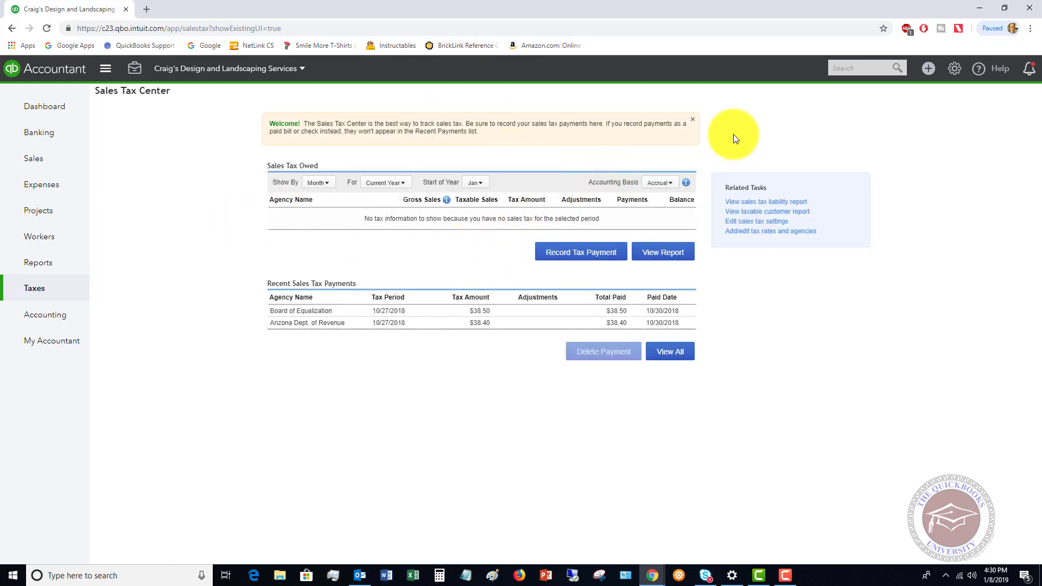
pyautogui.click(955, 71)
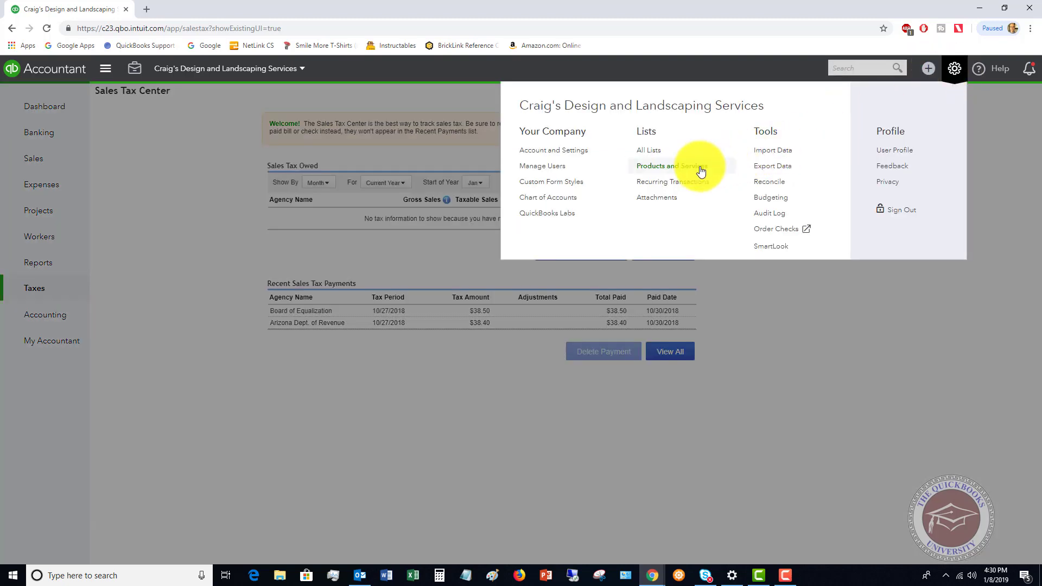
pyautogui.click(666, 170)
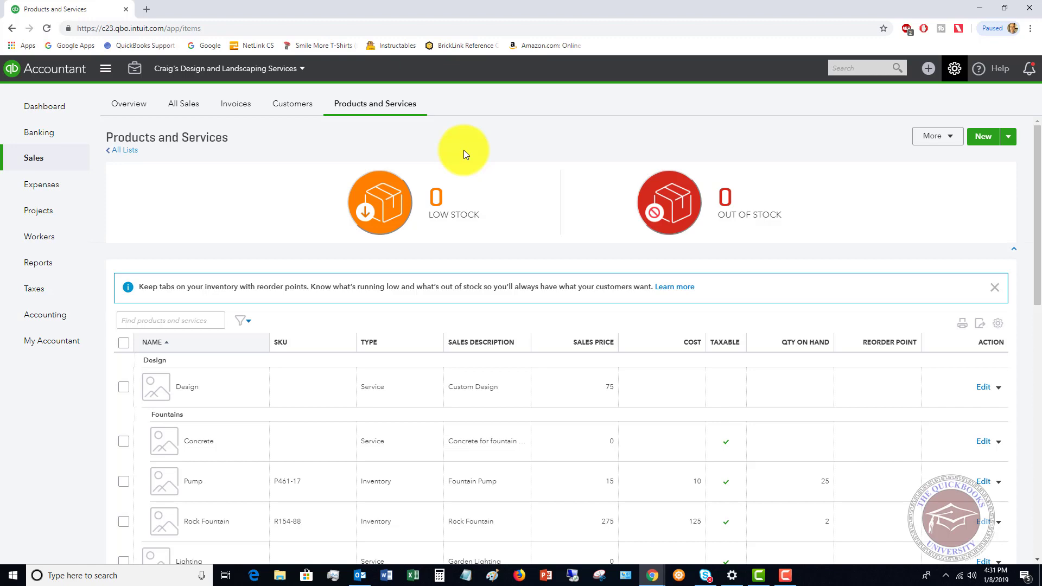
pyautogui.scroll(-3, 310, 432)
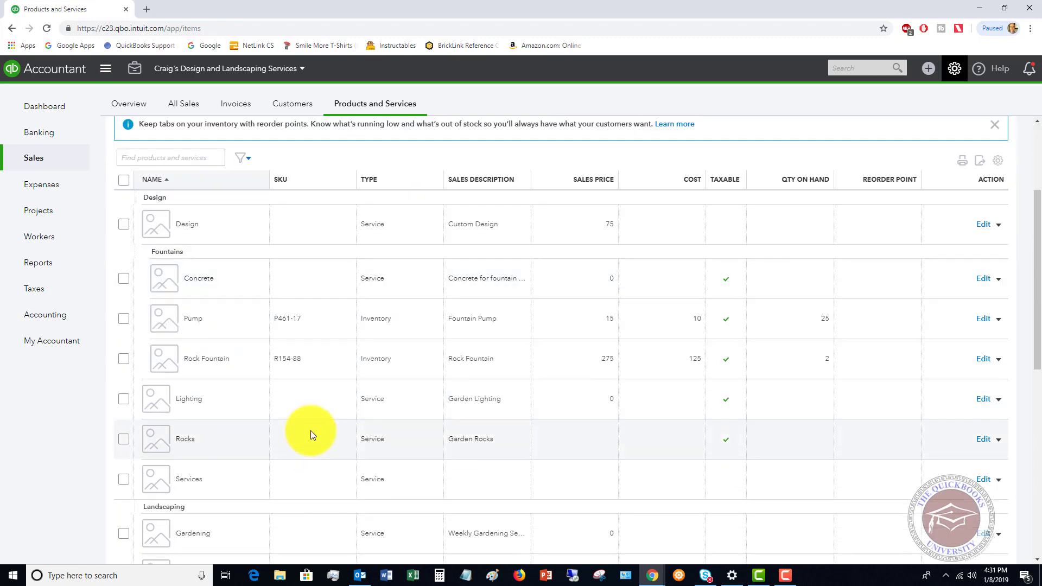
pyautogui.click(1025, 488)
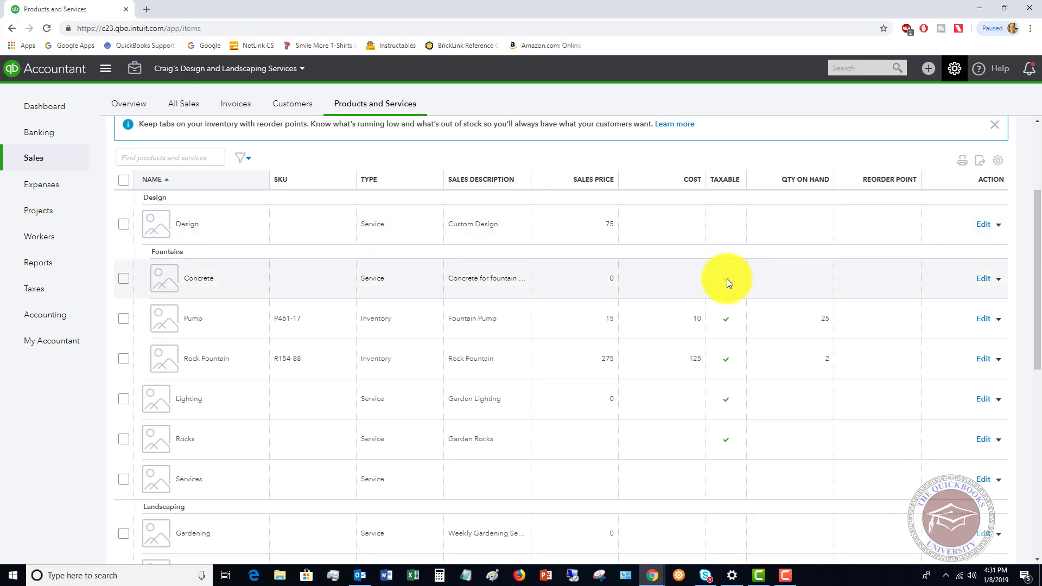
pyautogui.click(727, 280)
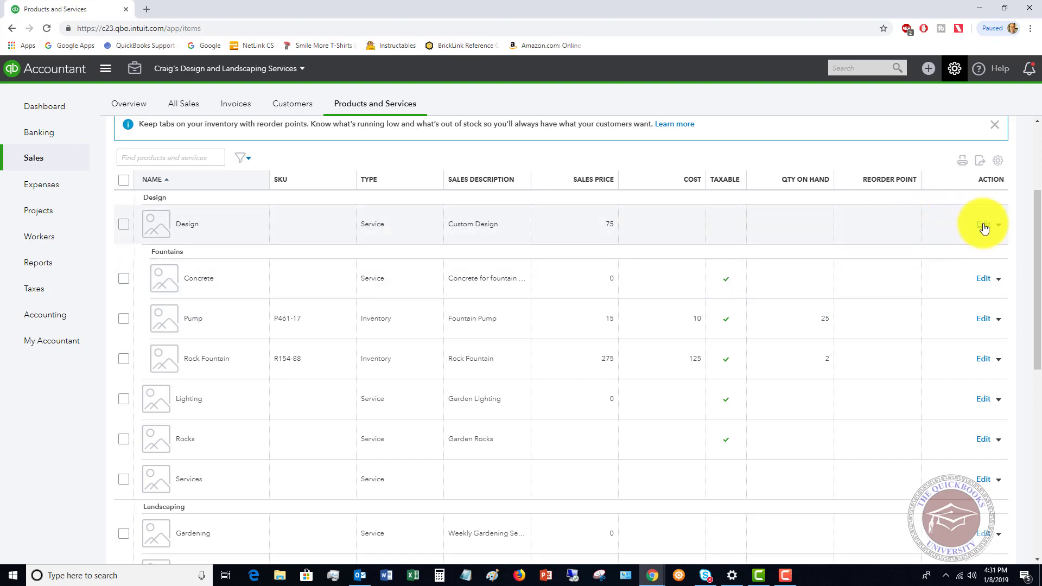
pyautogui.click(984, 226)
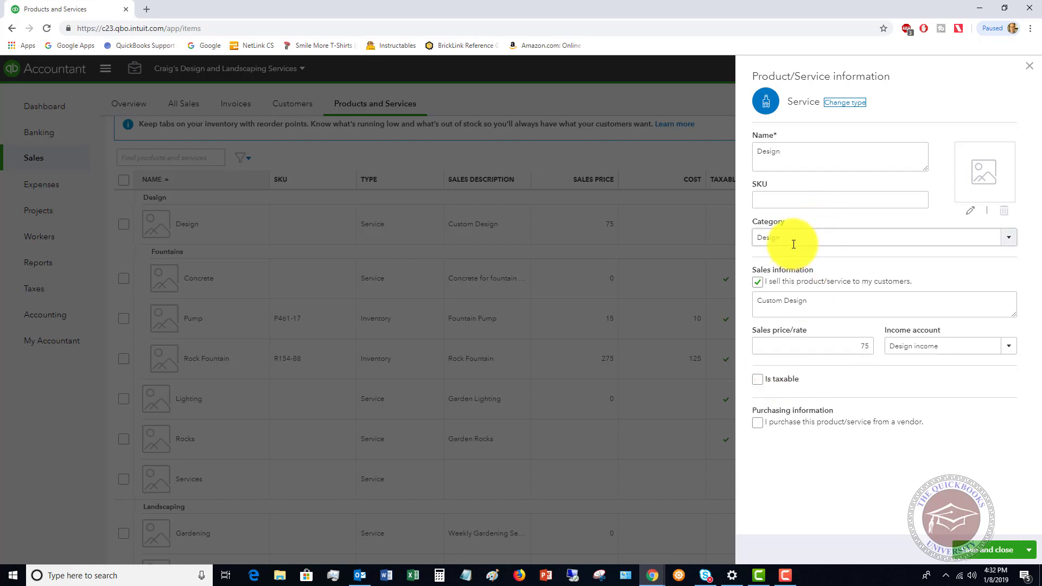
pyautogui.click(758, 379)
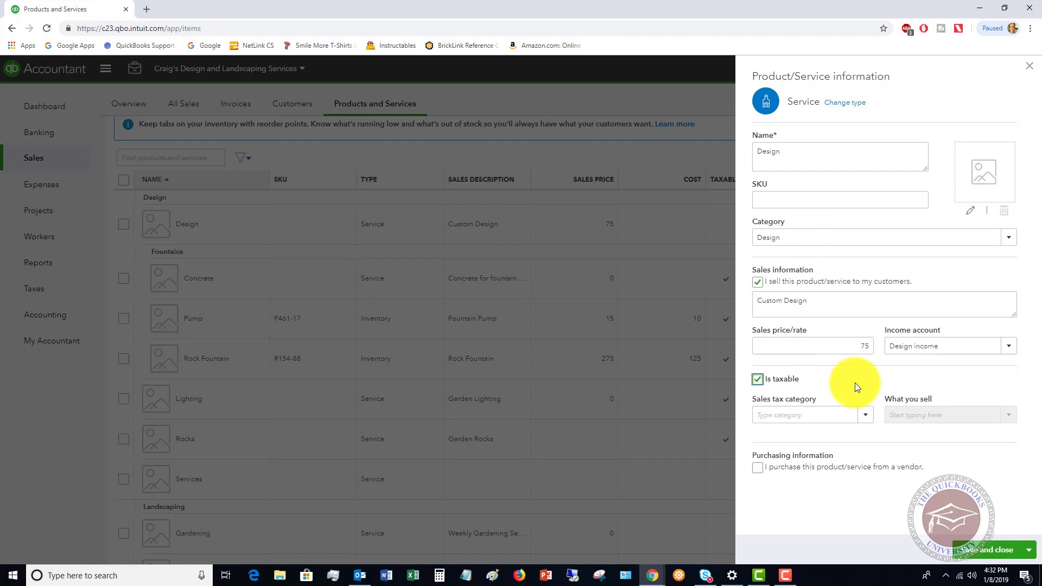
pyautogui.click(758, 380)
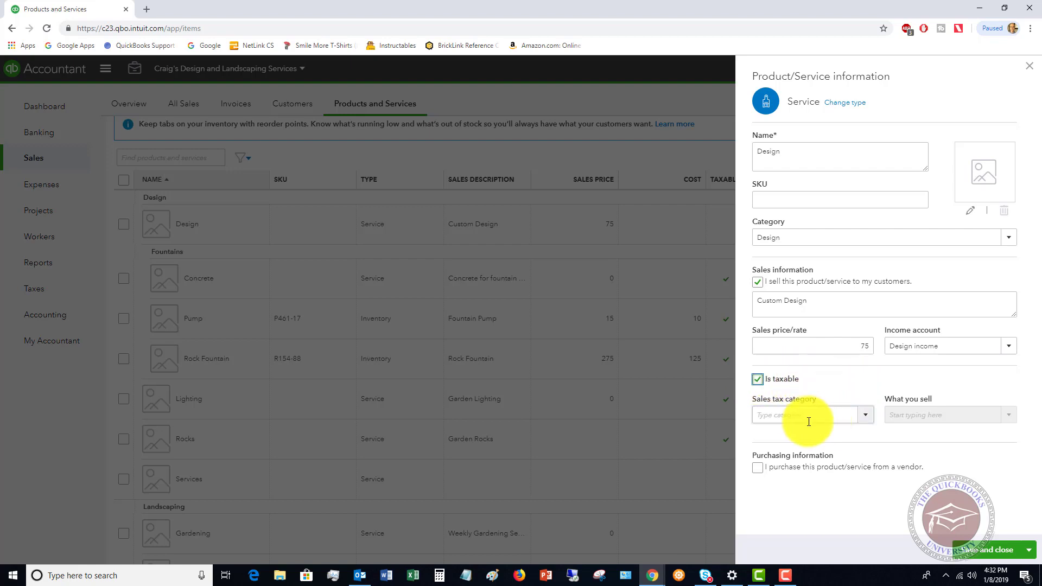
pyautogui.click(866, 417)
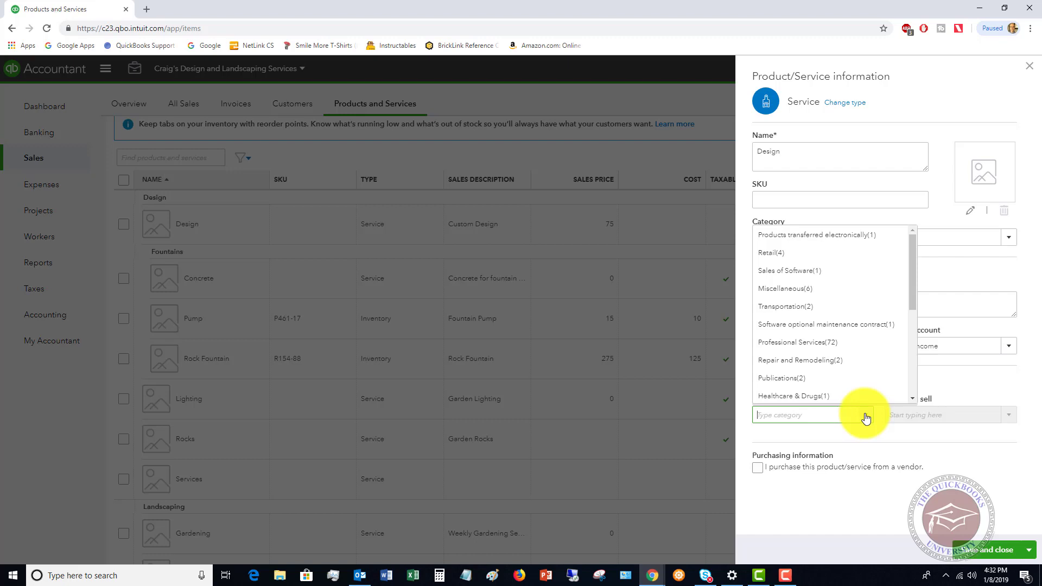
pyautogui.click(866, 416)
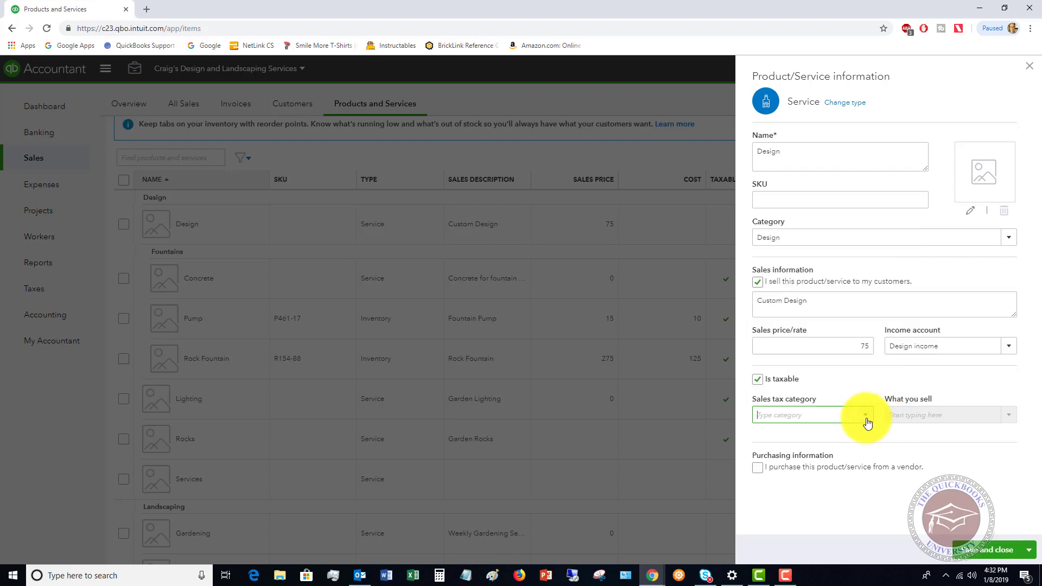
pyautogui.click(927, 416)
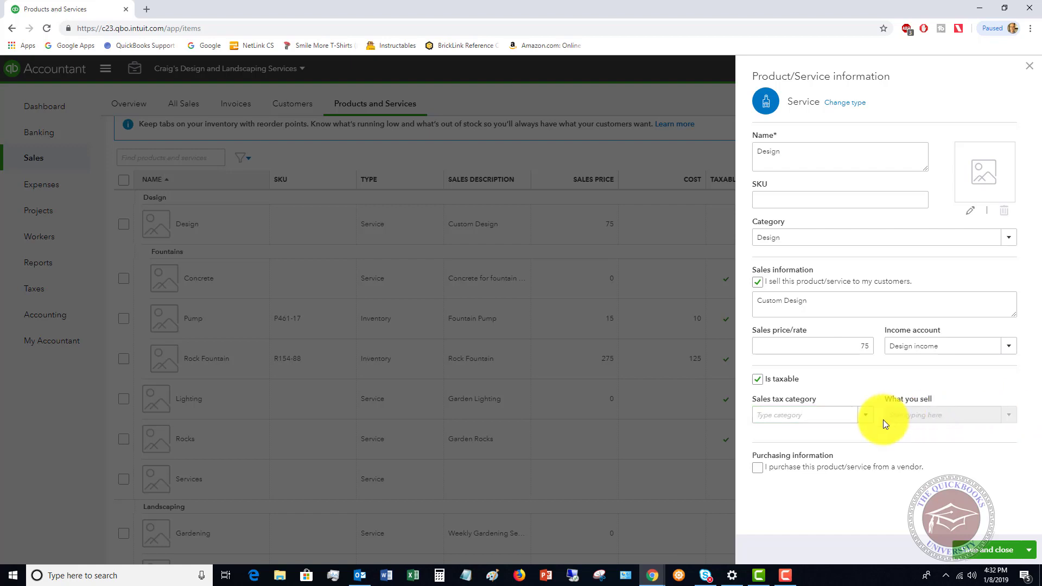
pyautogui.click(758, 381)
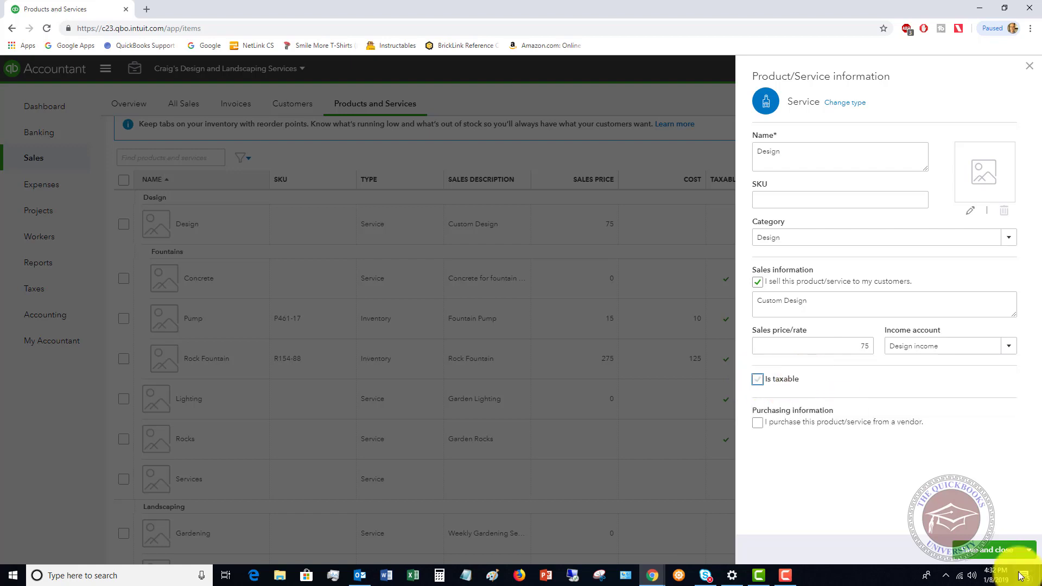
# - Close the Design service details and go to the Customers list
pyautogui.click(1029, 70)
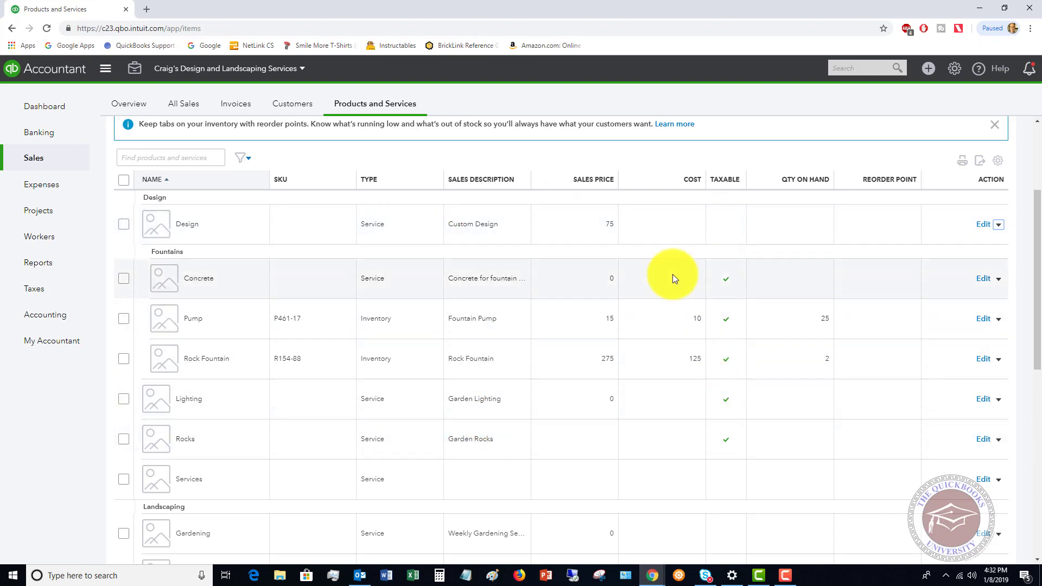
pyautogui.click(296, 105)
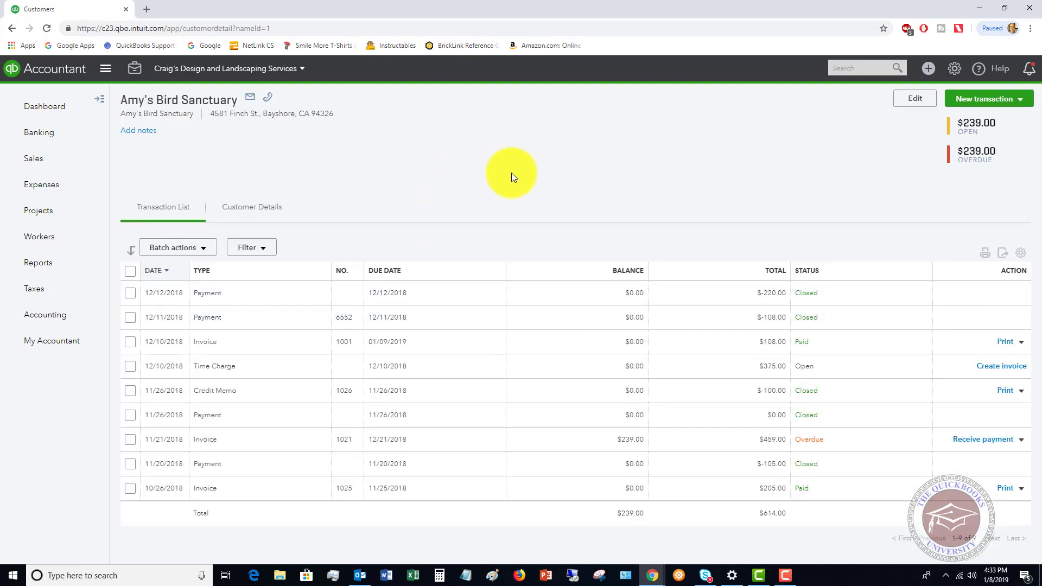
# - Edit Amy's Bird Sanctuary's tax info, keeping California as the default tax code
pyautogui.click(915, 98)
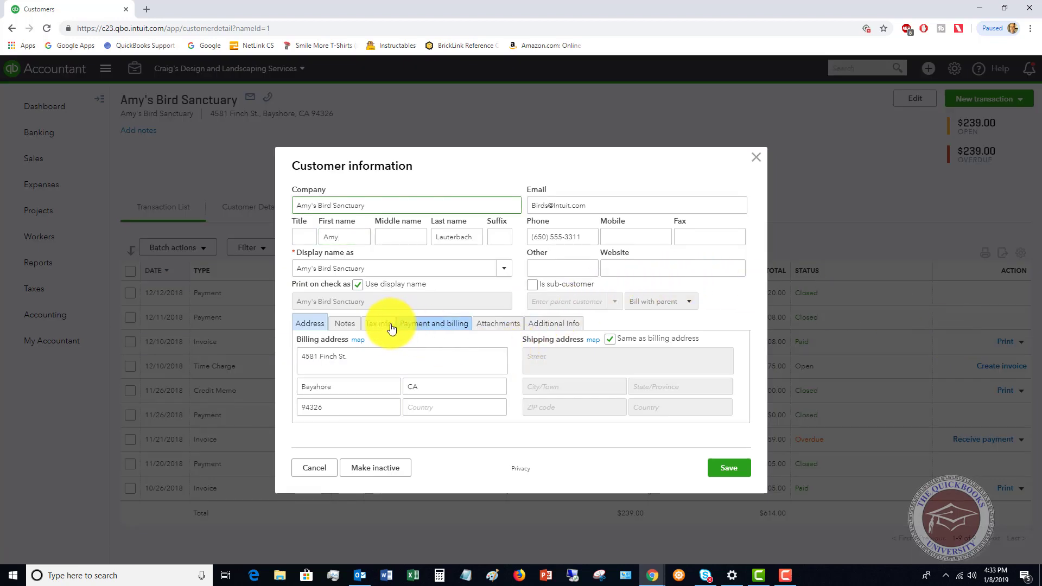
pyautogui.click(384, 330)
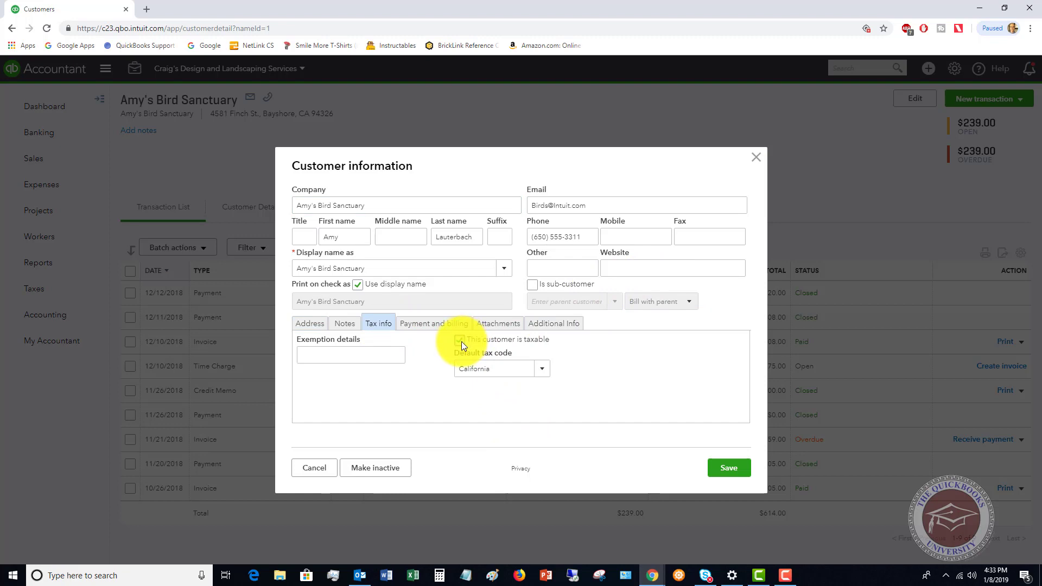
pyautogui.click(541, 372)
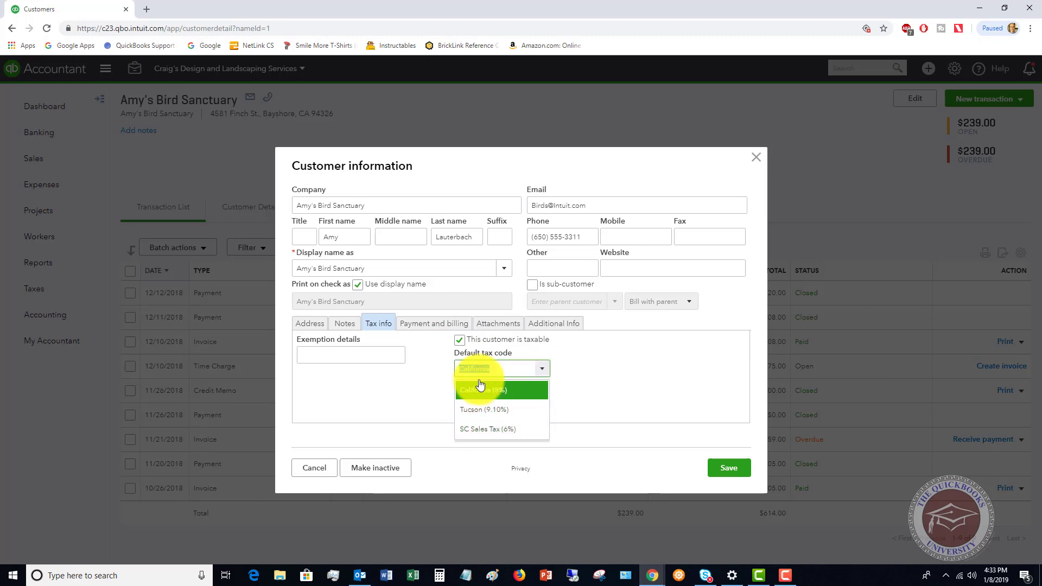
pyautogui.click(413, 378)
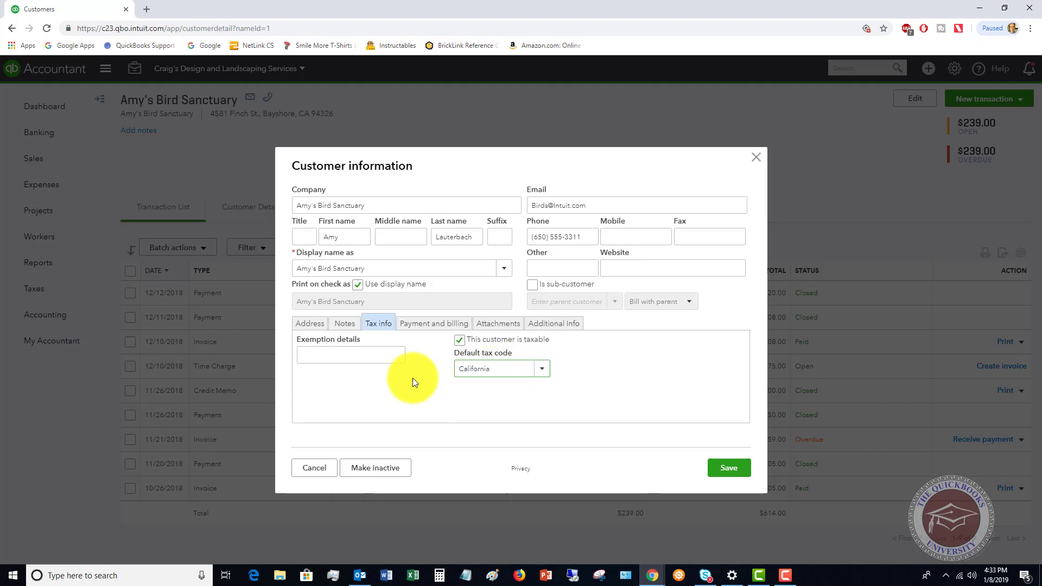
# - Leave 'This customer is taxable' checked and save the customer record
pyautogui.click(460, 340)
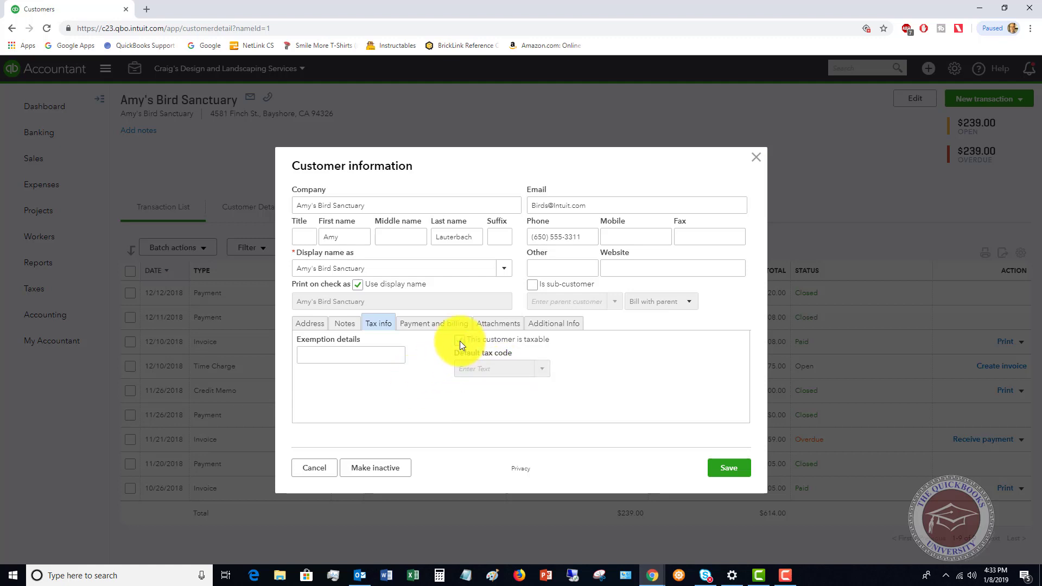
pyautogui.click(349, 354)
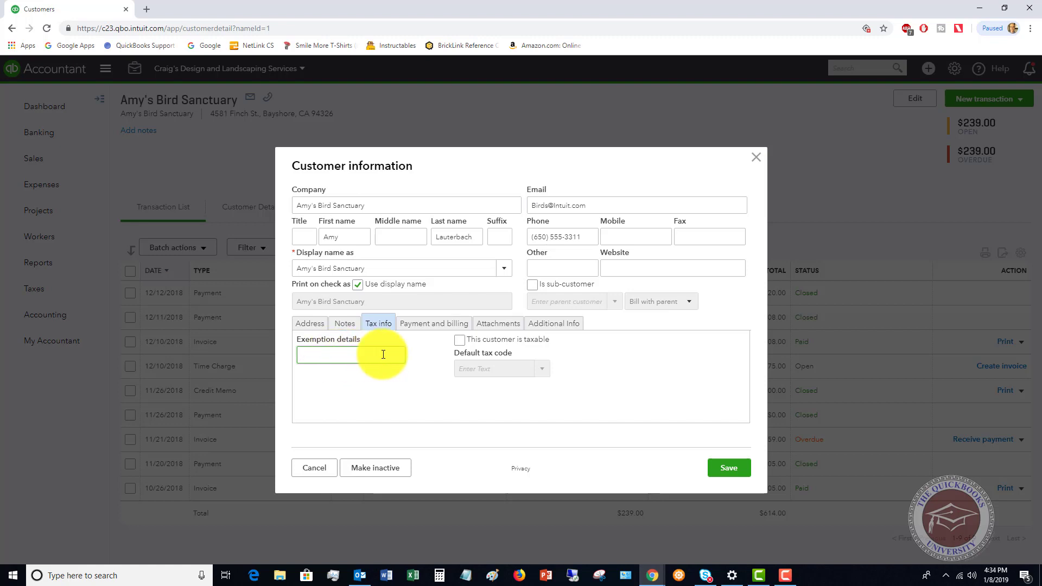
pyautogui.click(487, 326)
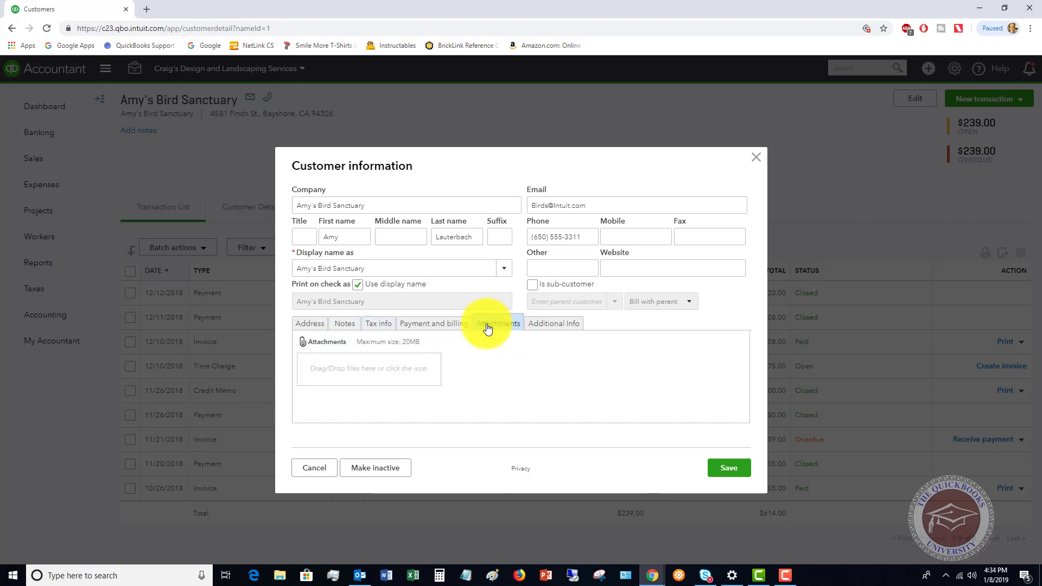
pyautogui.click(383, 329)
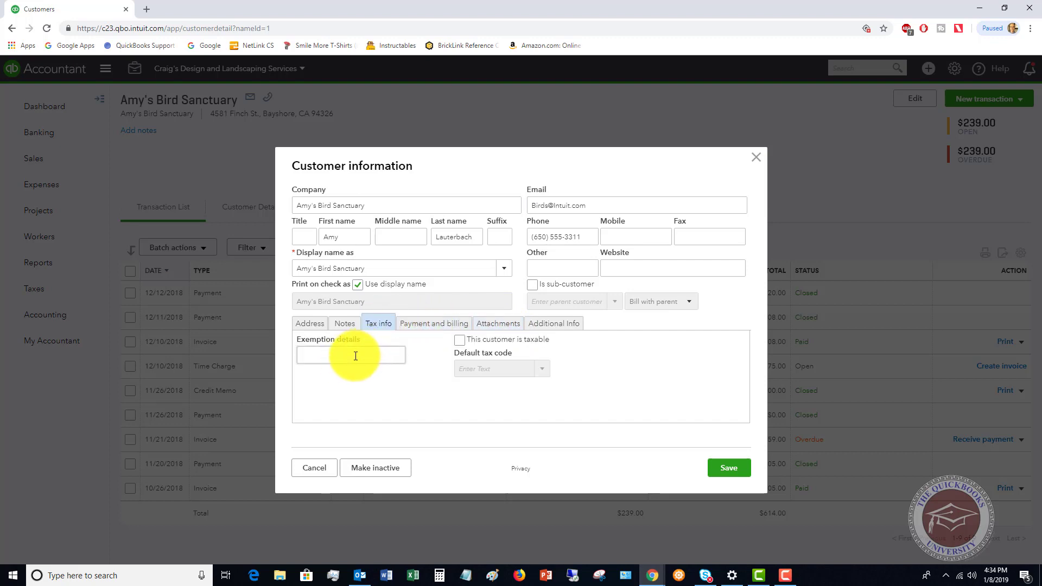
pyautogui.click(459, 339)
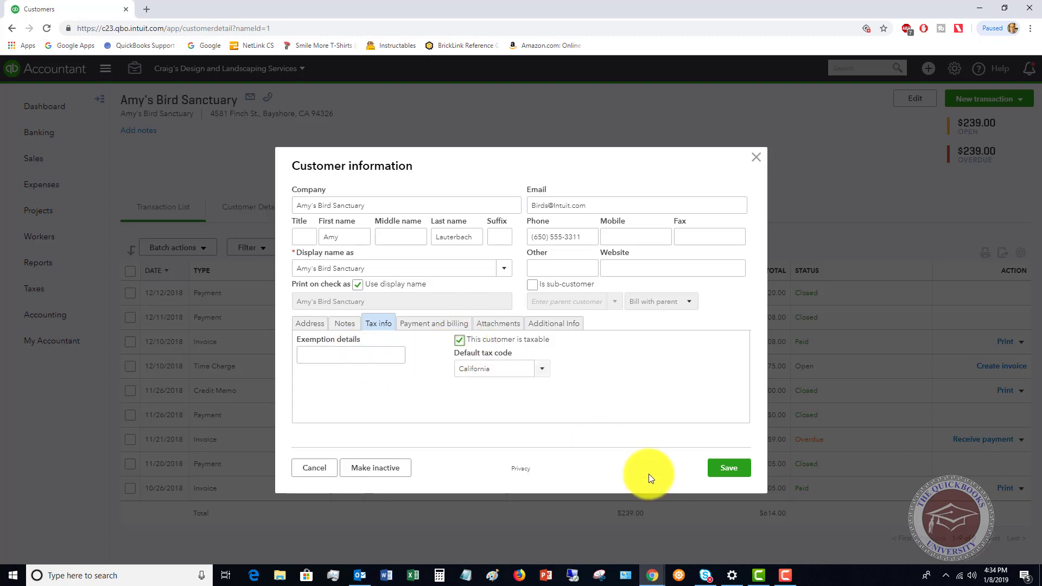
pyautogui.click(722, 468)
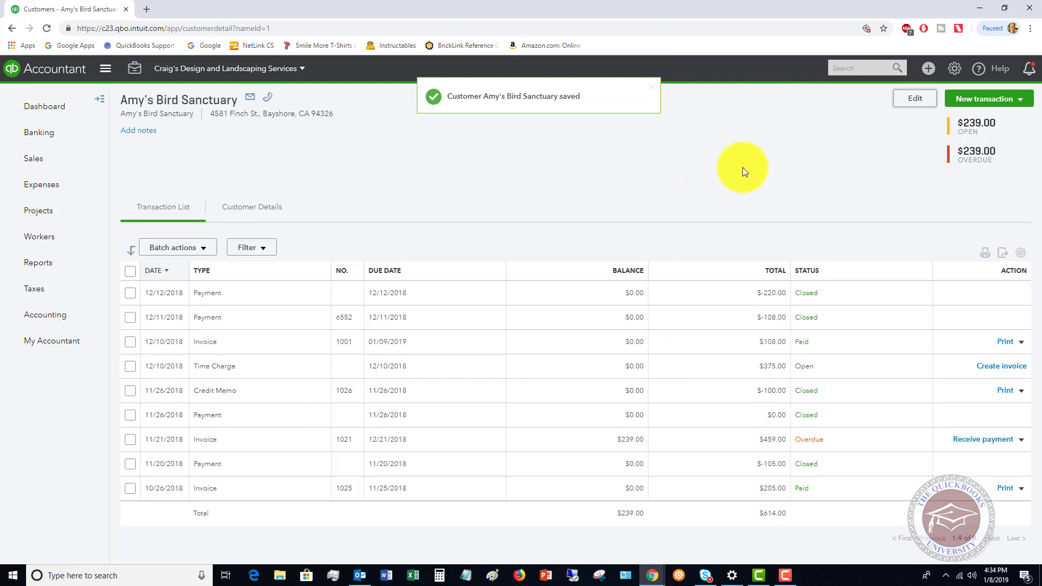
# - Start a new invoice billed to Amy's Bird Sanctuary
pyautogui.click(30, 160)
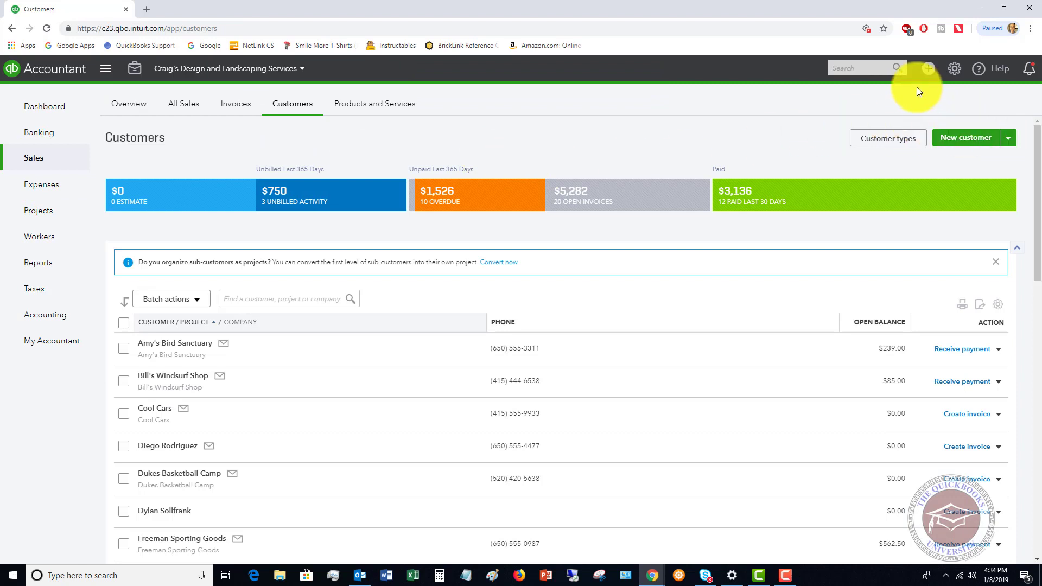
pyautogui.click(238, 104)
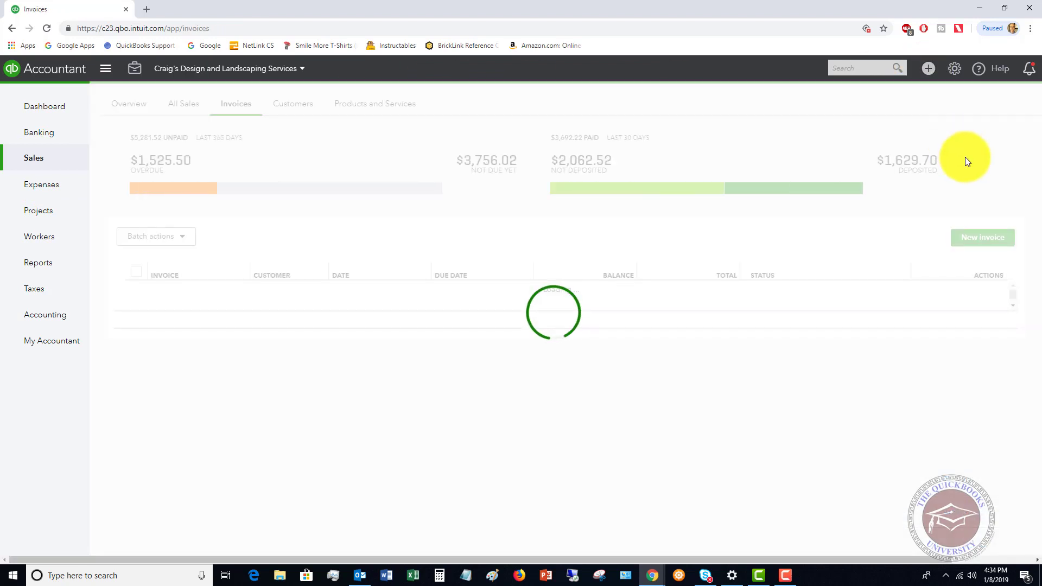
pyautogui.click(976, 239)
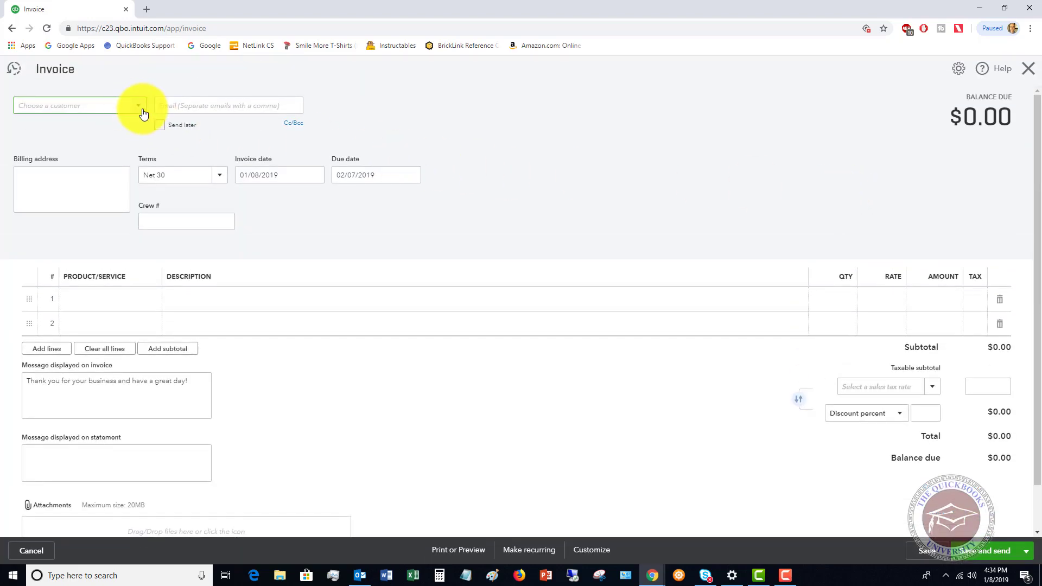
pyautogui.click(143, 113)
pyautogui.click(69, 148)
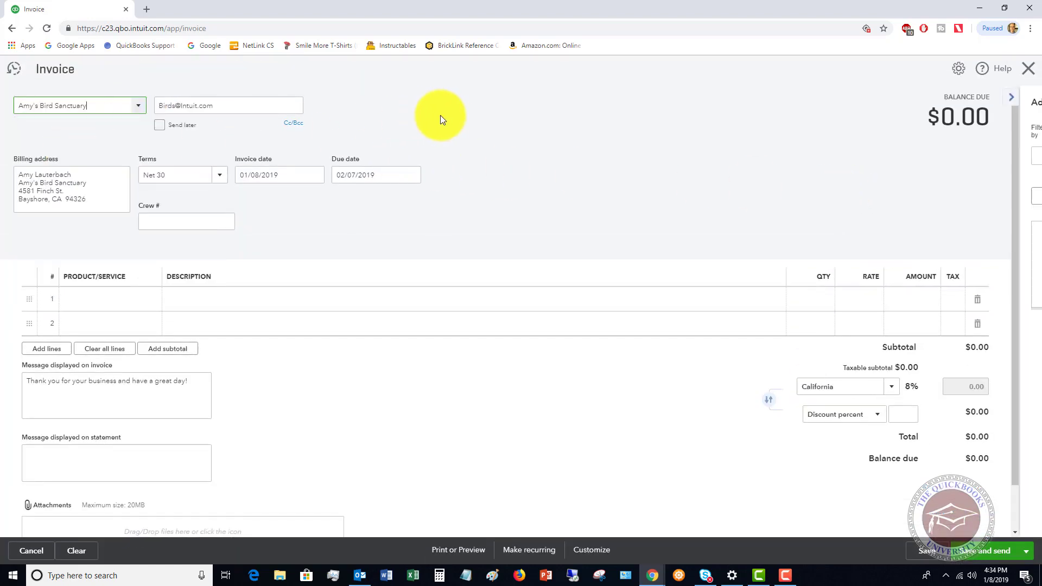
# - Add the Design service as the first invoice line at $75.00
pyautogui.click(118, 303)
pyautogui.click(152, 302)
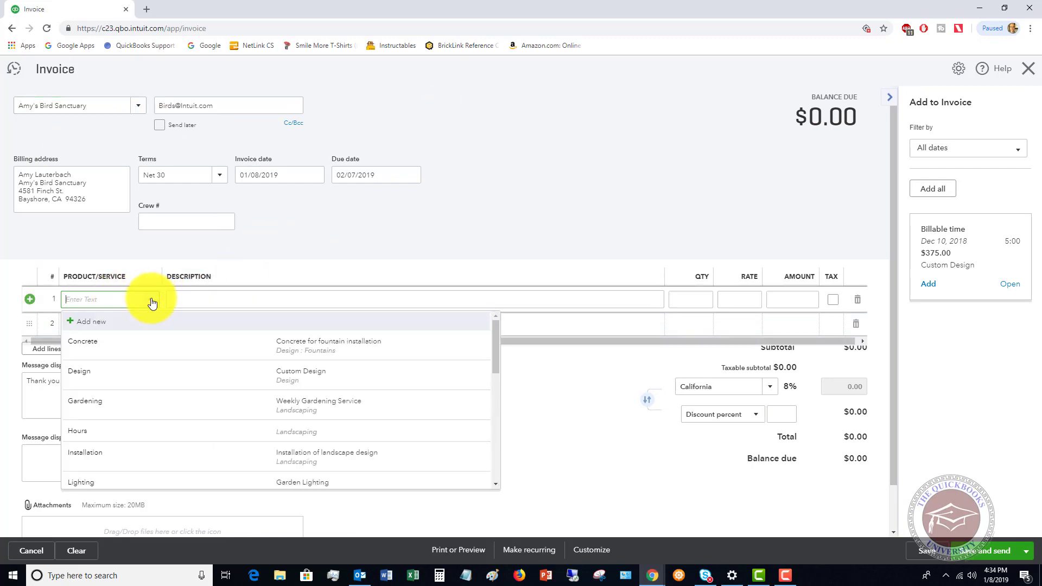
pyautogui.click(145, 382)
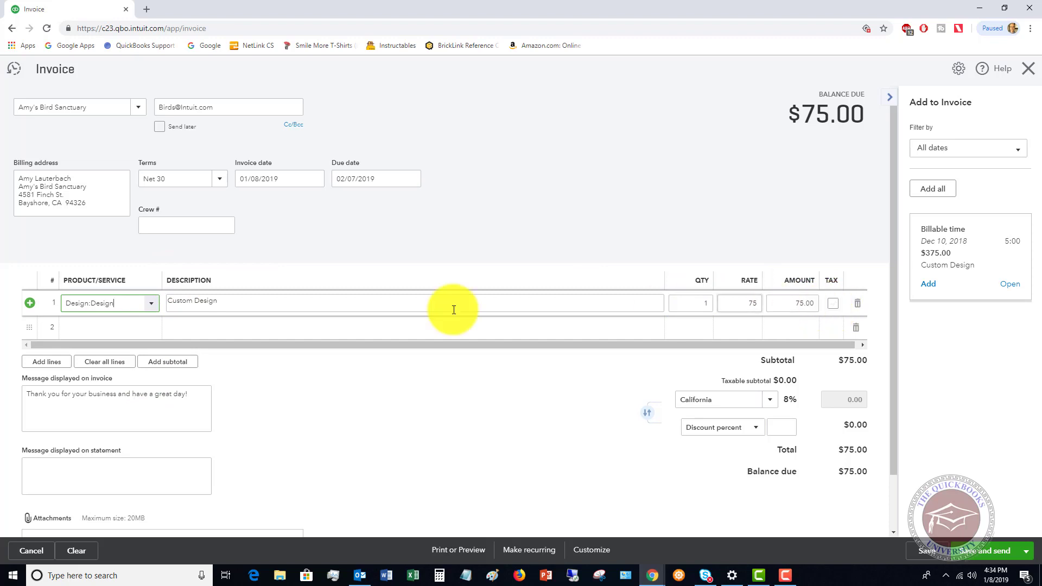
pyautogui.click(147, 329)
pyautogui.click(149, 329)
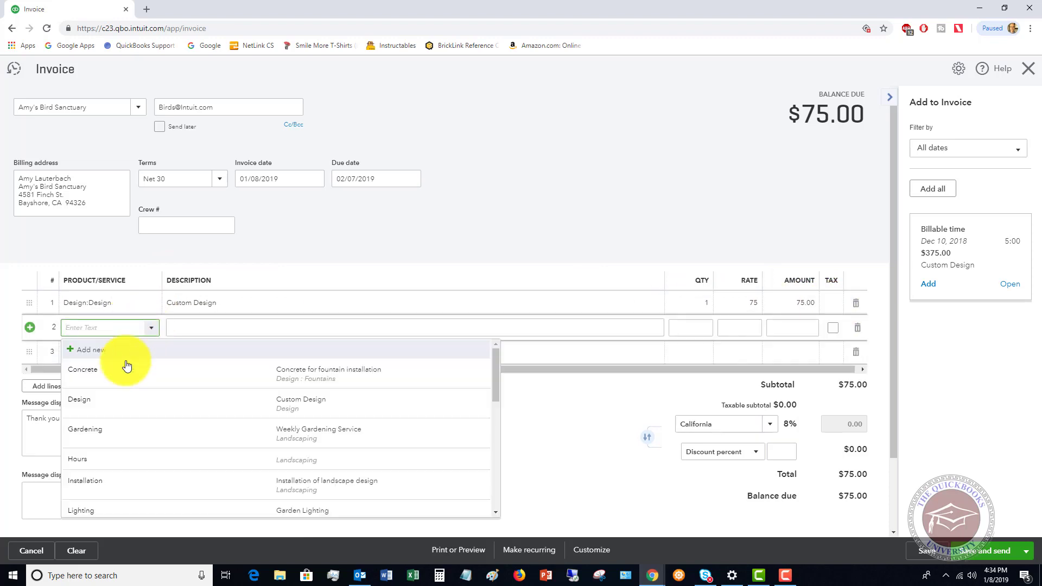
# - Add Design:Fountains:Concrete as line 2 with a rate of 2,500
pyautogui.click(109, 372)
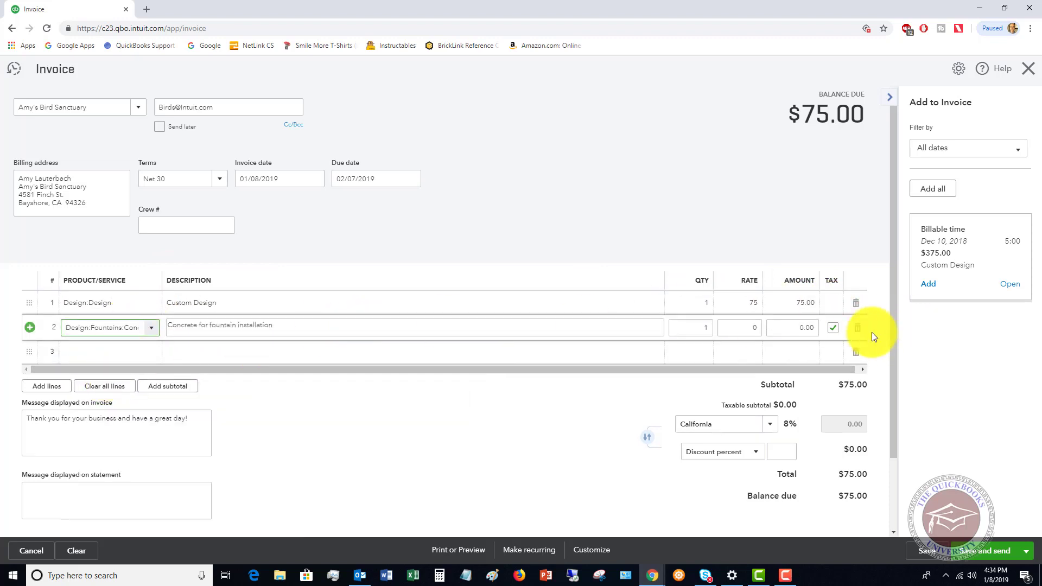
pyautogui.click(748, 326)
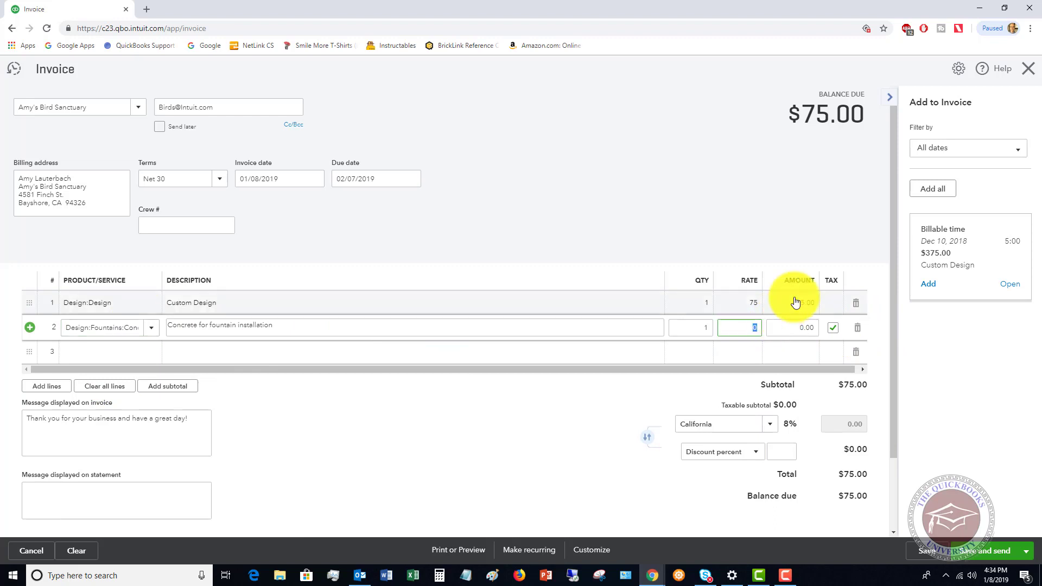
pyautogui.write('2500')
pyautogui.press('Tab')
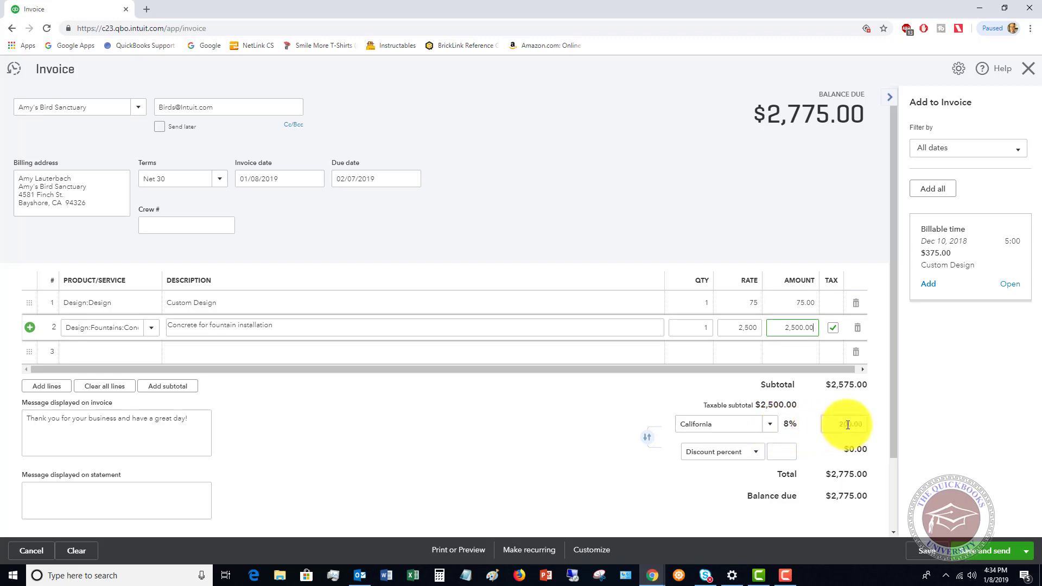
# - Apply the 6% SC Sales Tax rate ($150.00 tax) and close the invoice
pyautogui.click(770, 424)
pyautogui.click(705, 496)
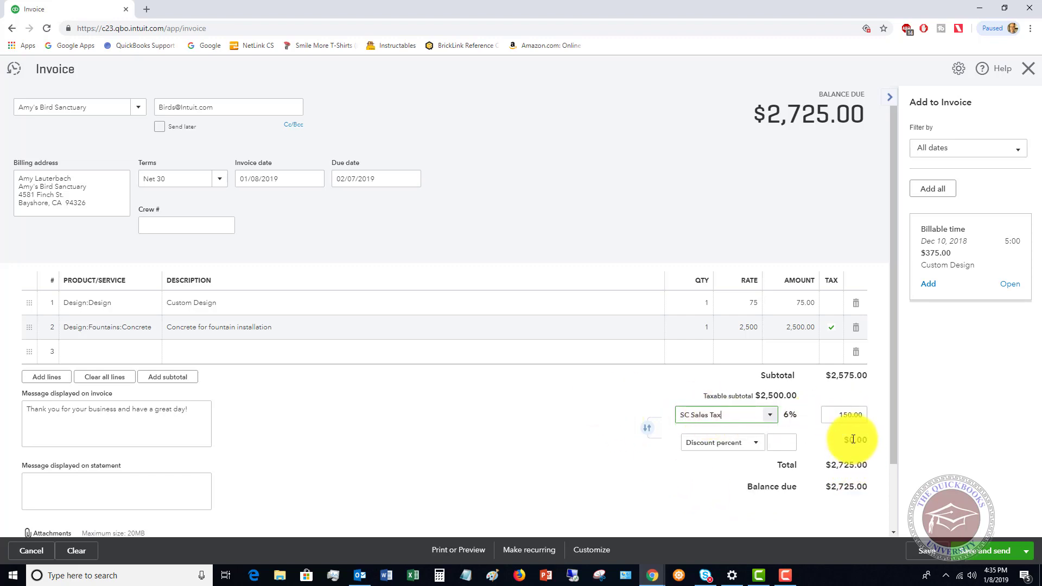
pyautogui.click(772, 419)
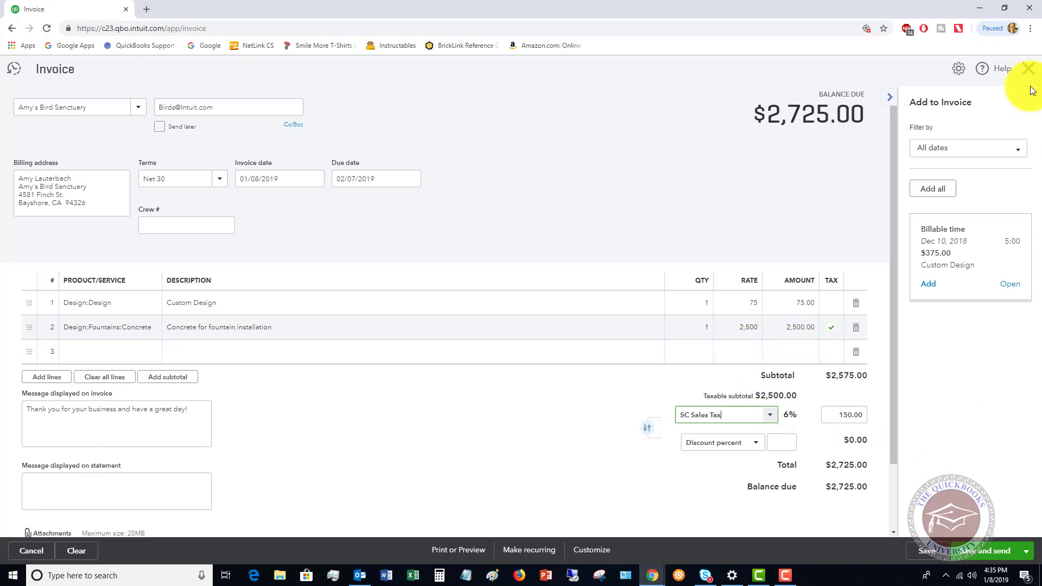
pyautogui.click(1028, 68)
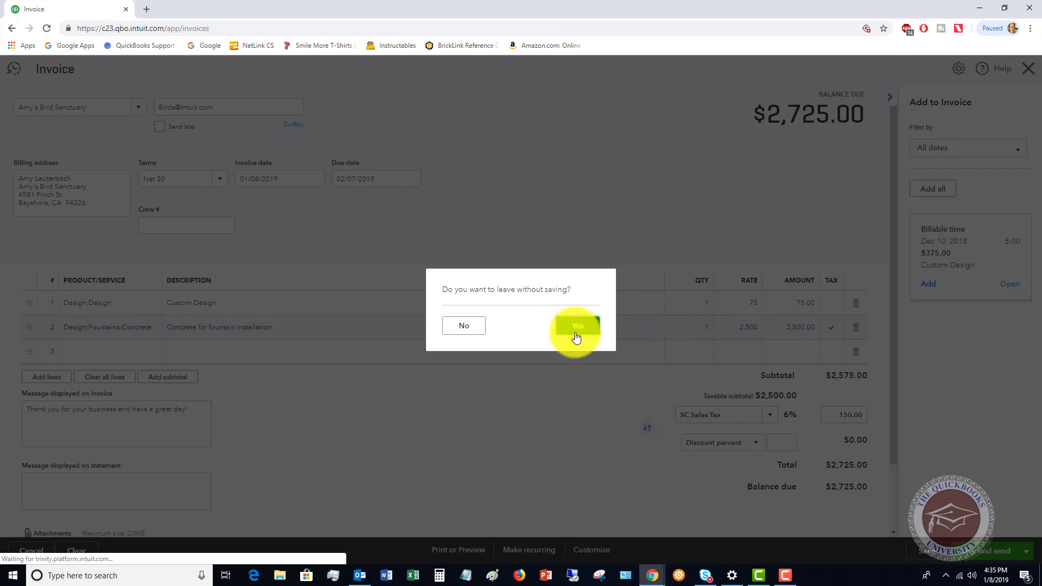
# - Discard the unsaved test invoice and go to the Taxes section
pyautogui.click(578, 328)
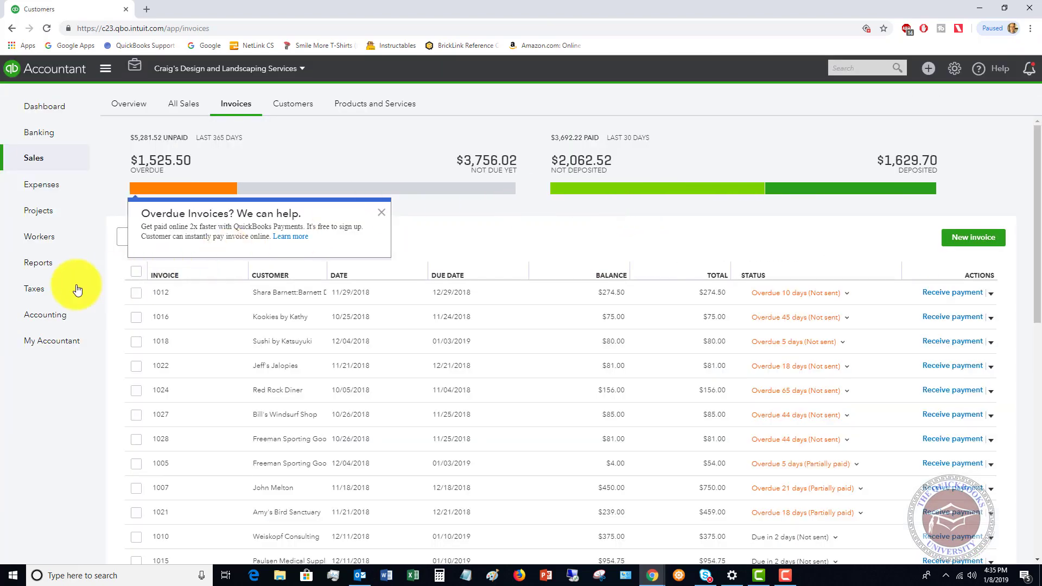
pyautogui.click(40, 290)
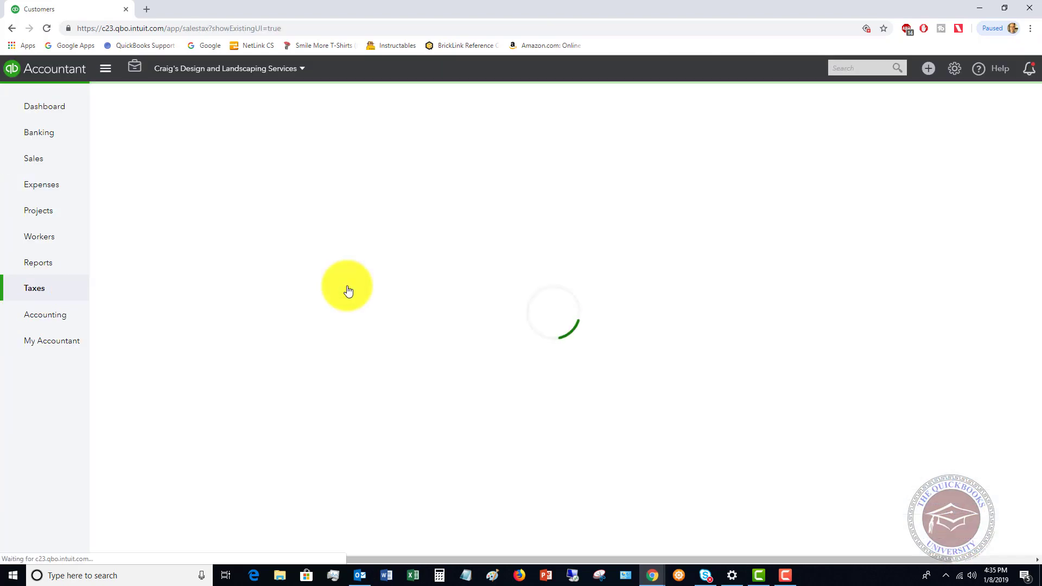